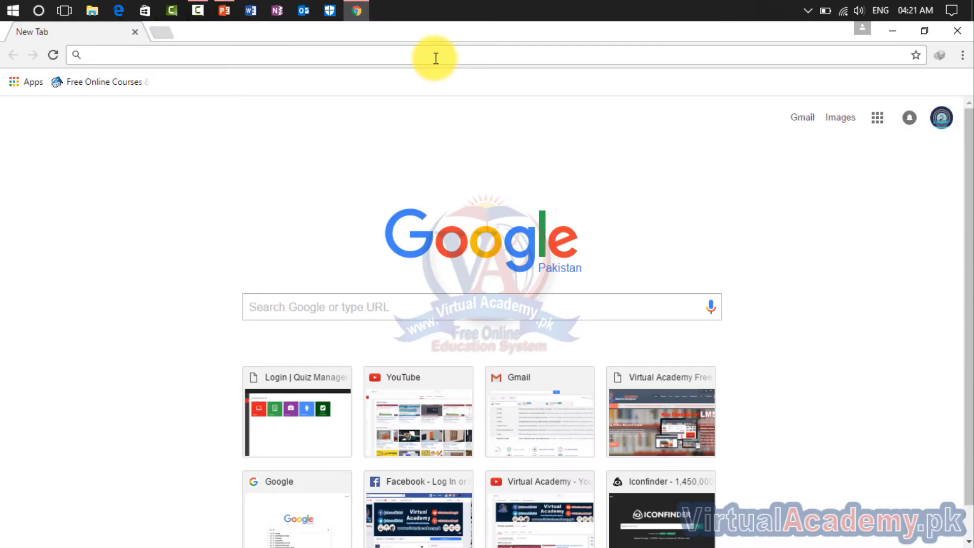
# Step: Go to facebook.com and open the Virtual Academy page
pyautogui.write('facebook.com')
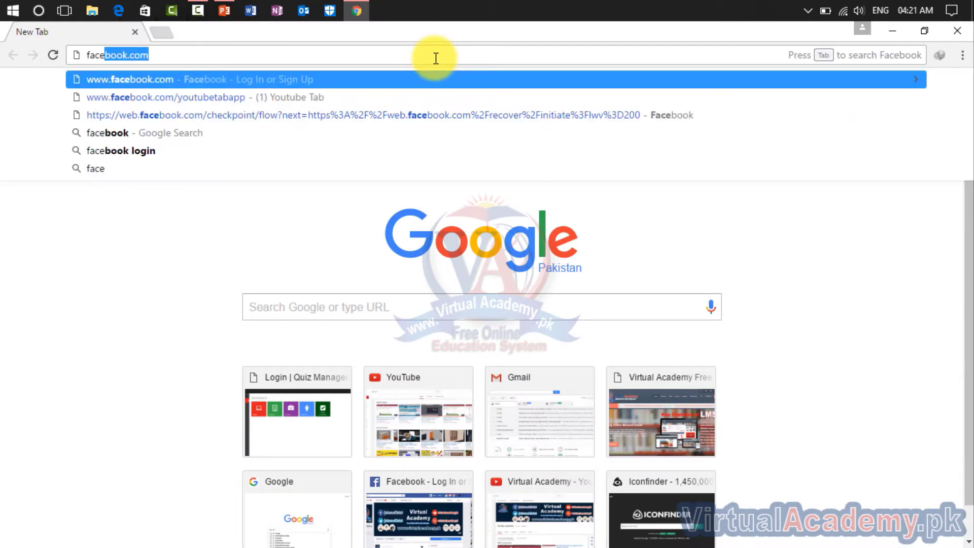
pyautogui.press('Return')
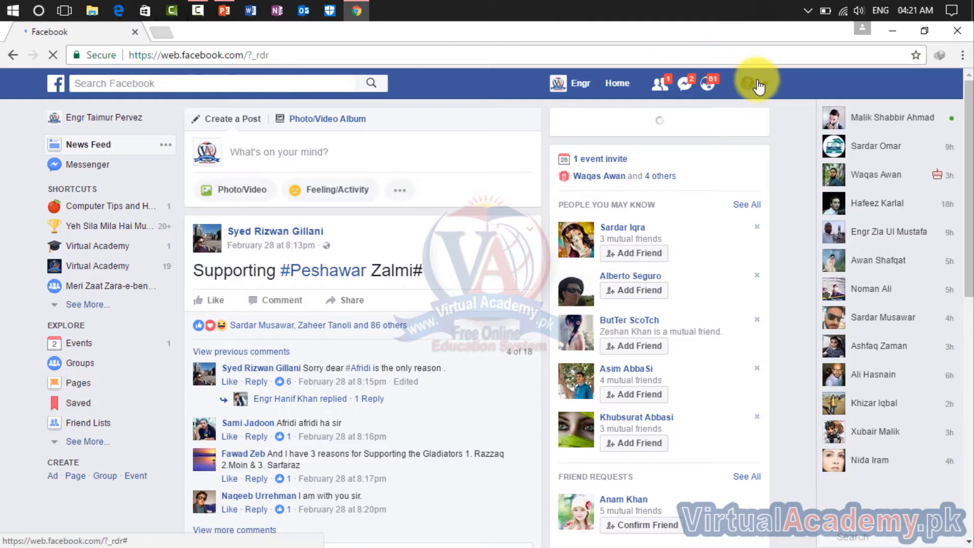
pyautogui.click(758, 86)
pyautogui.click(682, 133)
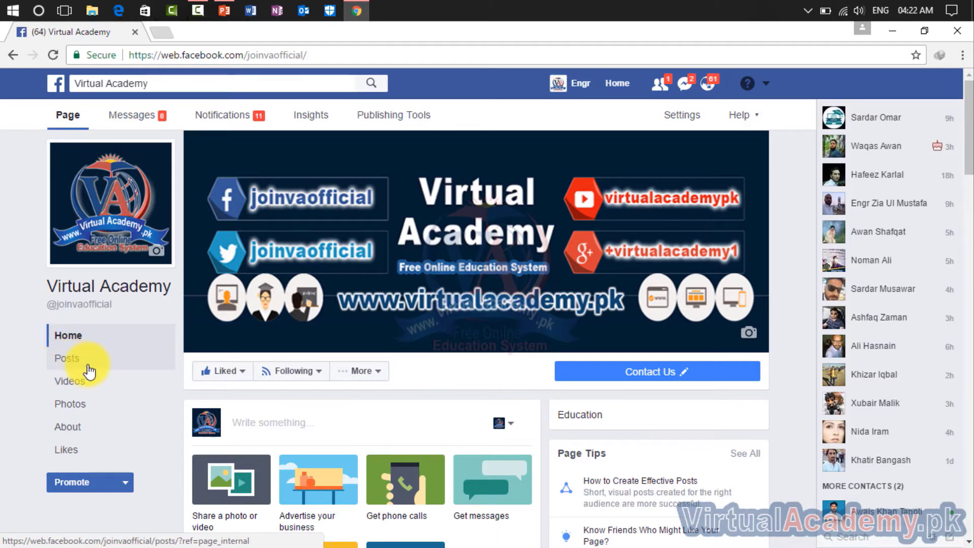
# Step: Open the Youtube Tab app page at web.facebook.com/youtubetabapp
pyautogui.moveTo(339, 59); pyautogui.dragTo(250, 64)
pyautogui.press('BackSpace')
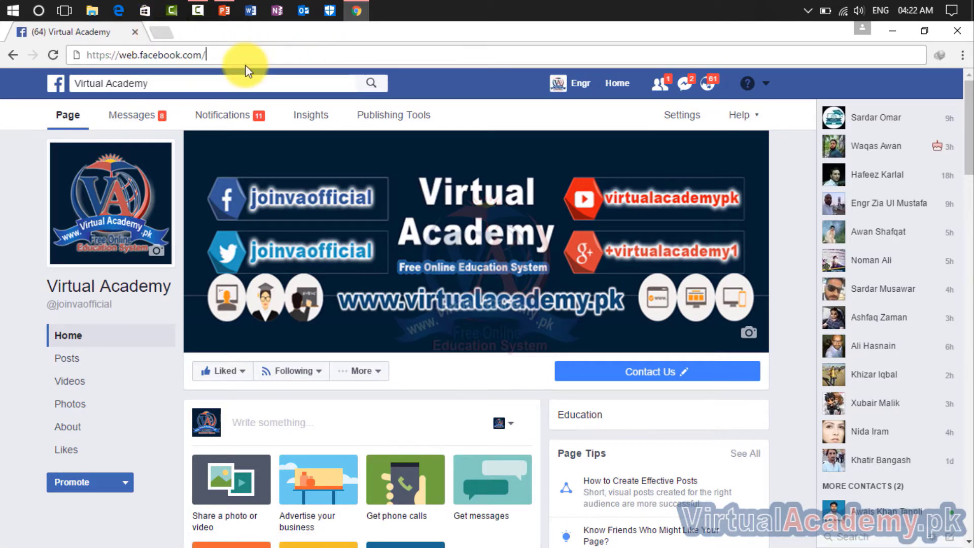
pyautogui.press('Down')
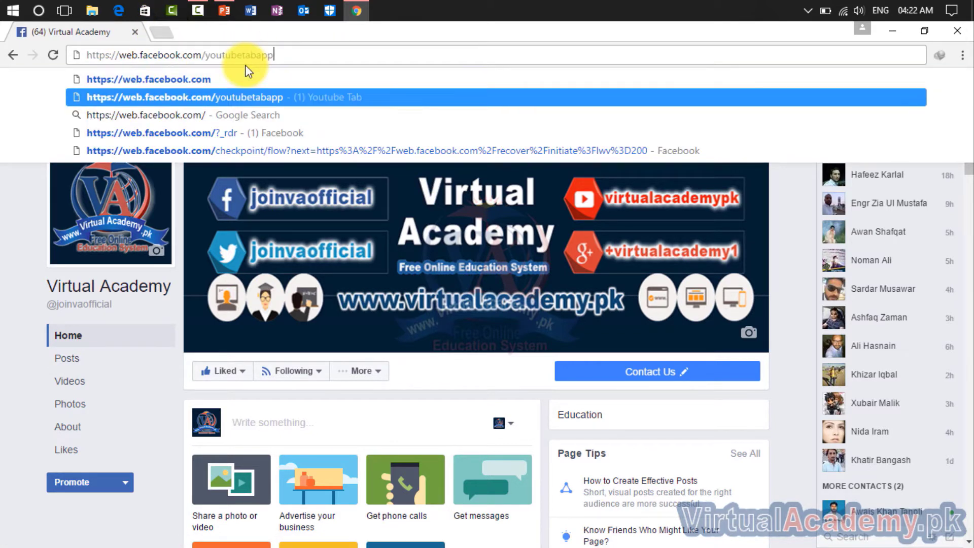
pyautogui.press('Return')
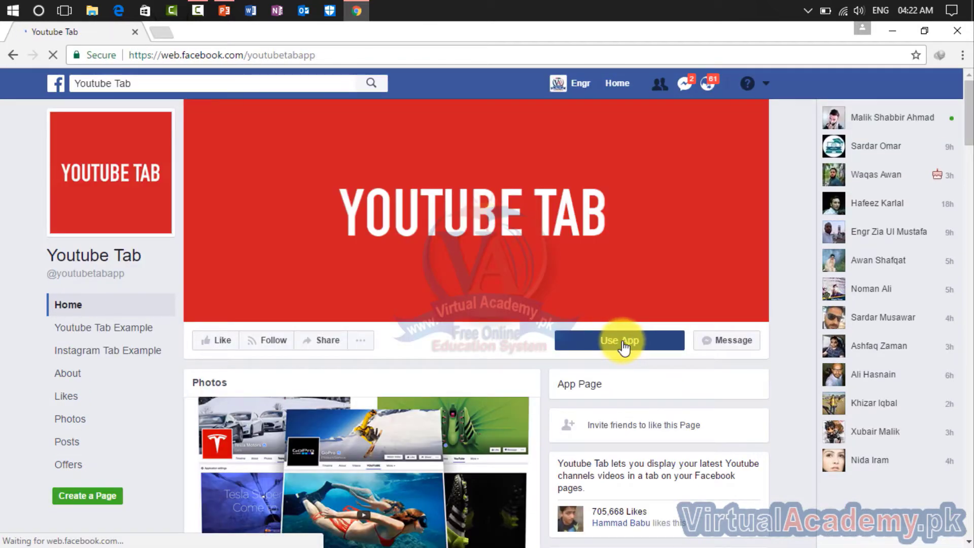
# Step: Use the Youtube Tab app and add it as a page tab to the Virtual Academy page
pyautogui.click(625, 346)
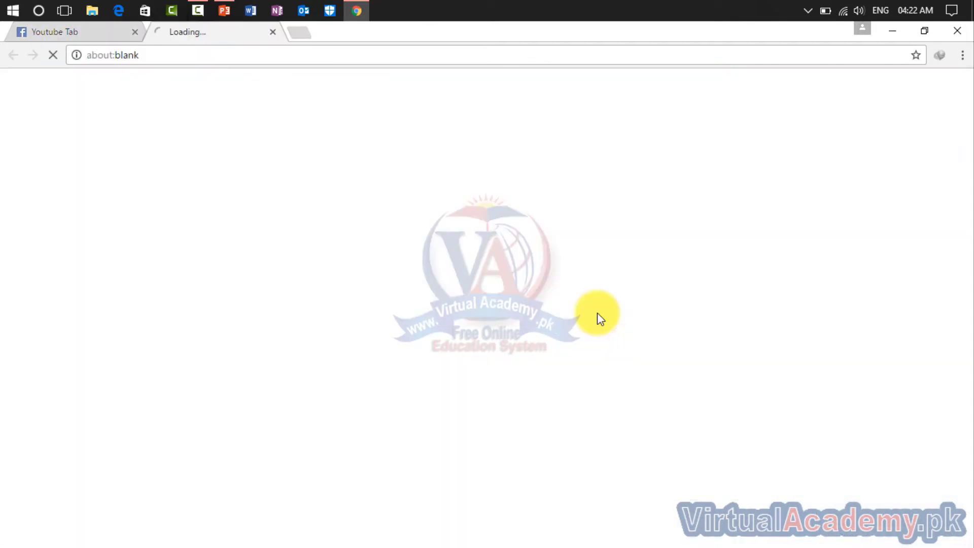
pyautogui.click(371, 212)
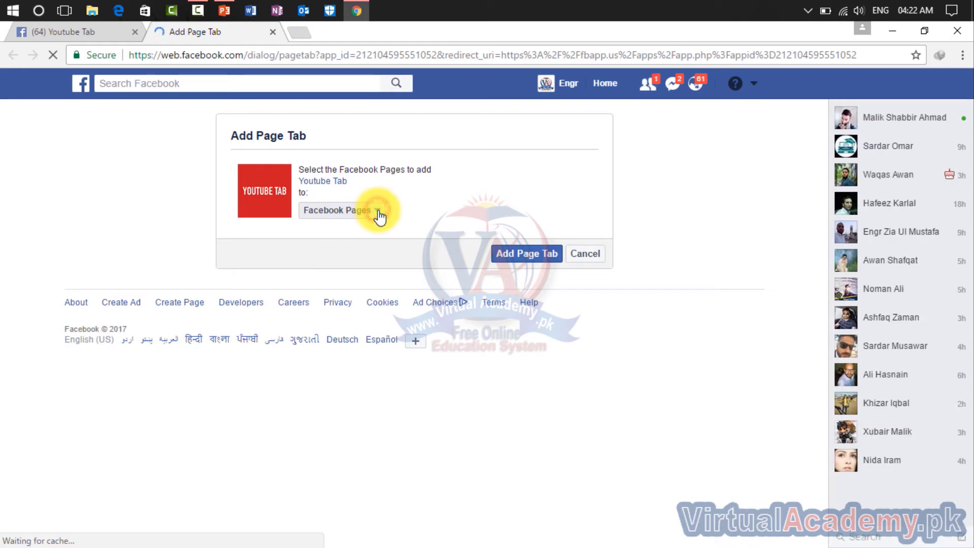
pyautogui.click(376, 211)
pyautogui.click(360, 274)
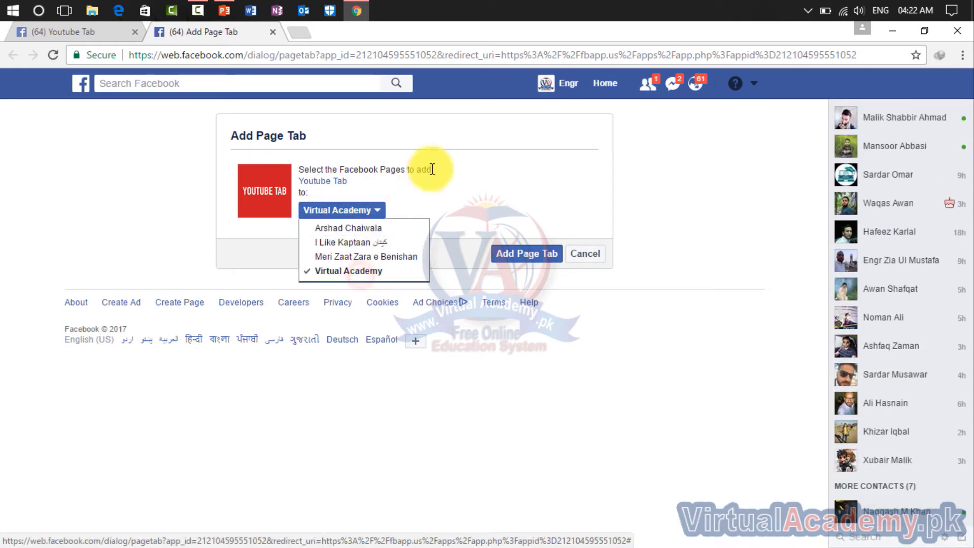
pyautogui.click(536, 259)
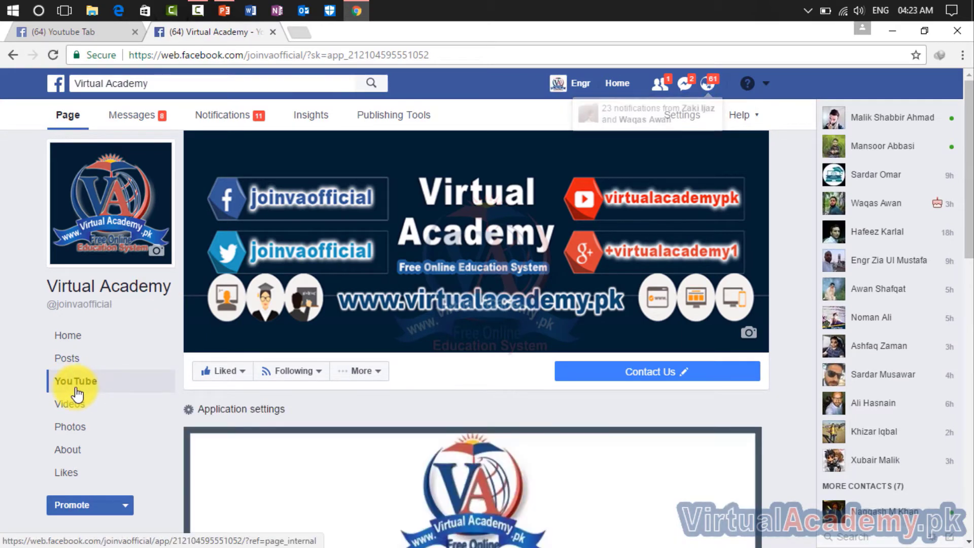
# Step: Look through the featured video and the video thumbnails in the page's YouTube tab
pyautogui.scroll(-1, 95, 383)
pyautogui.scroll(-1, 416, 431)
pyautogui.scroll(-5, 416, 435)
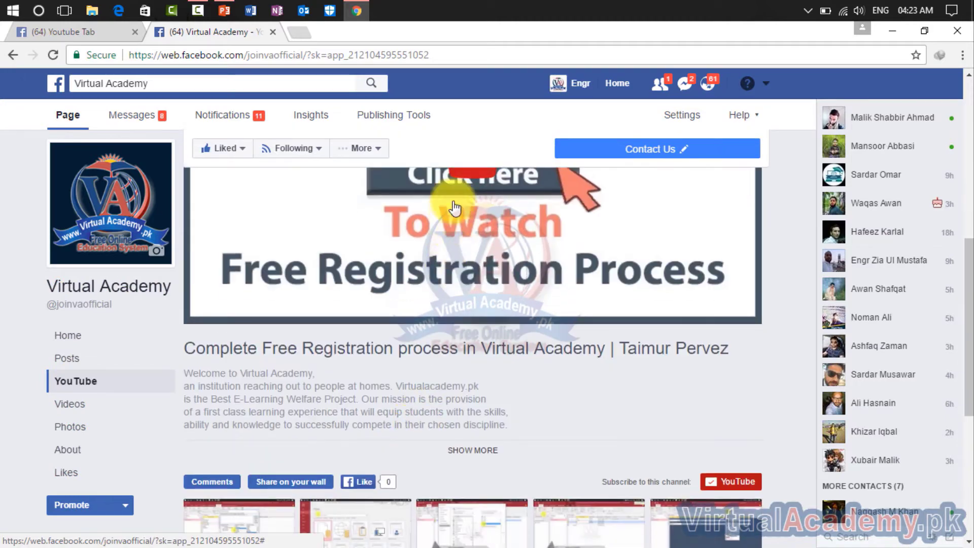
pyautogui.scroll(-5, 421, 445)
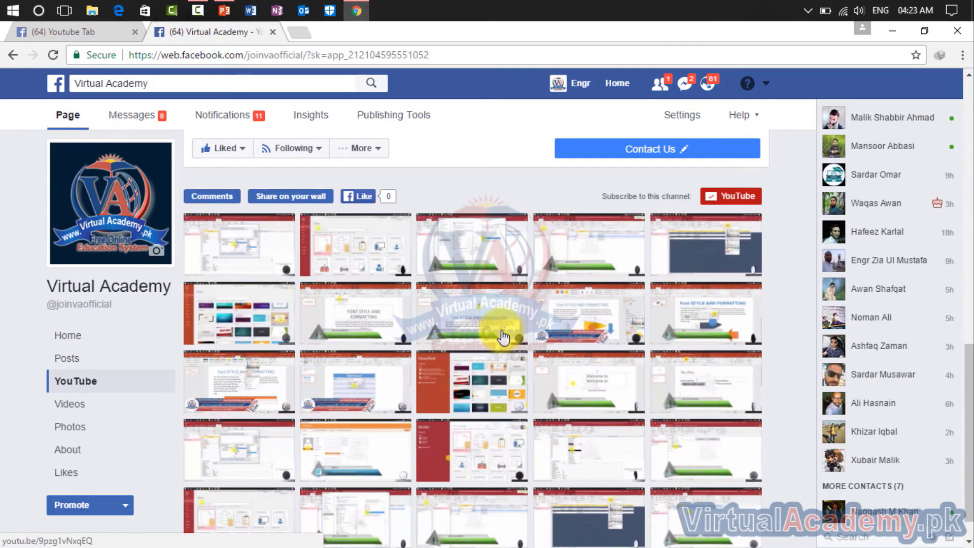
pyautogui.scroll(6, 235, 383)
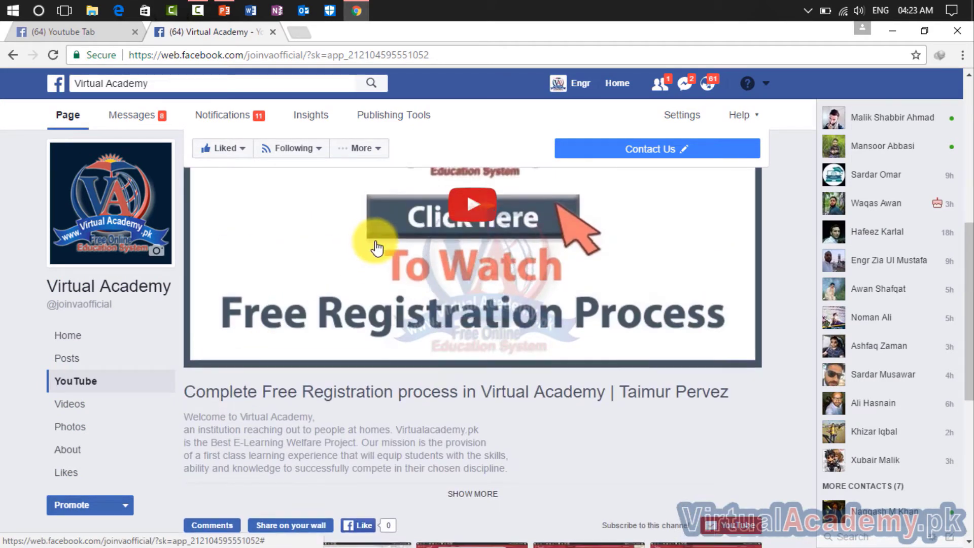
pyautogui.scroll(4, 376, 245)
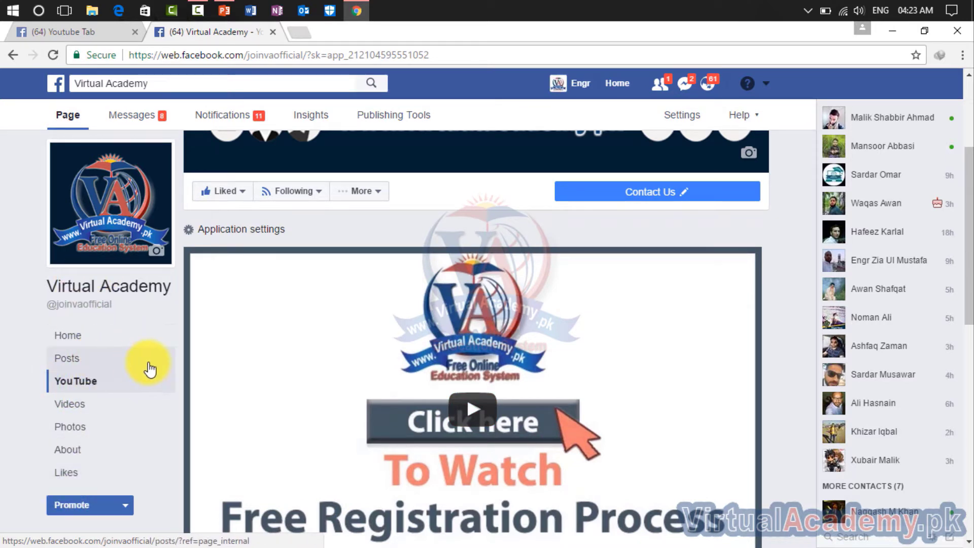
# Step: Open the YouTube tab's application settings and select the existing channel ID for replacement
pyautogui.click(243, 232)
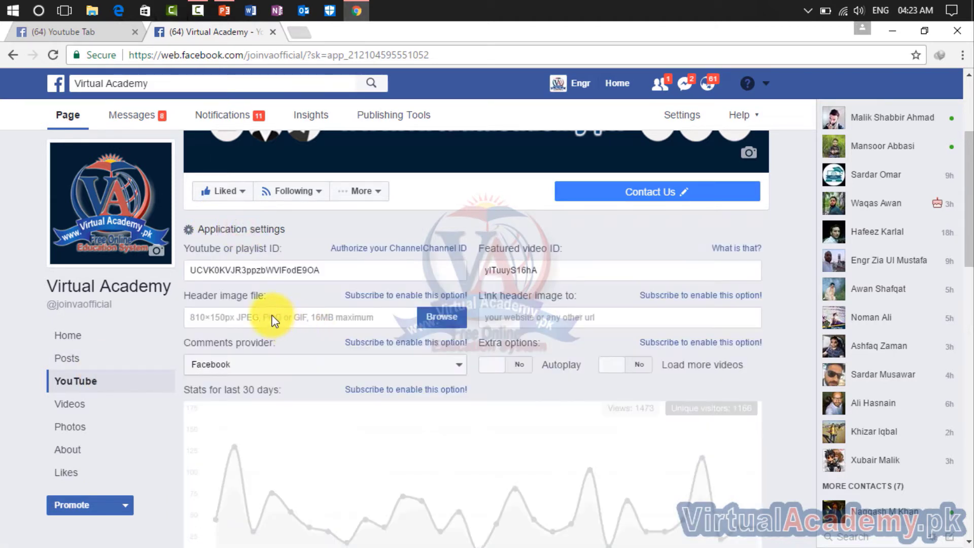
pyautogui.moveTo(336, 270); pyautogui.dragTo(185, 270)
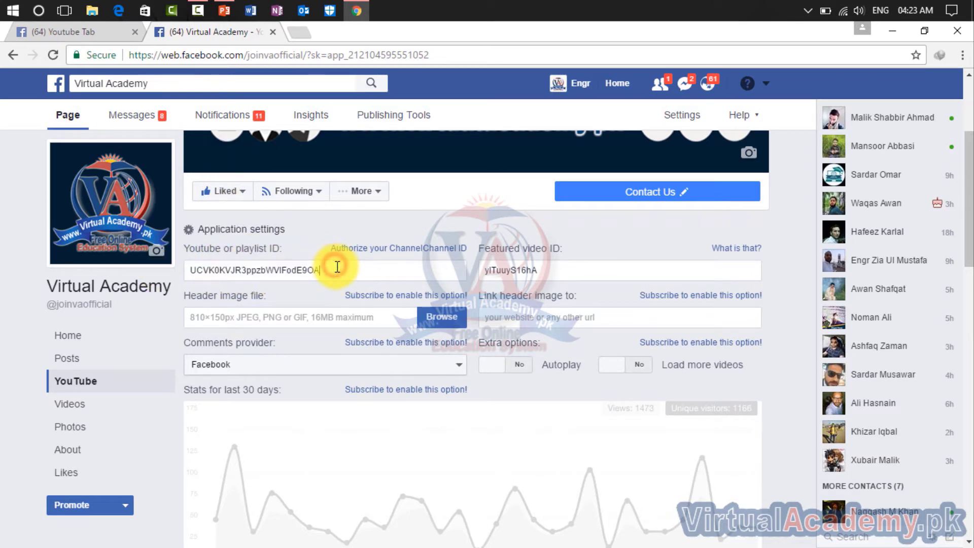
pyautogui.moveTo(337, 270); pyautogui.dragTo(189, 270)
# Step: Switch to the Youtube Tab app page and load the YouTube channel youtube.com/virtualacademypk in its place
pyautogui.click(71, 31)
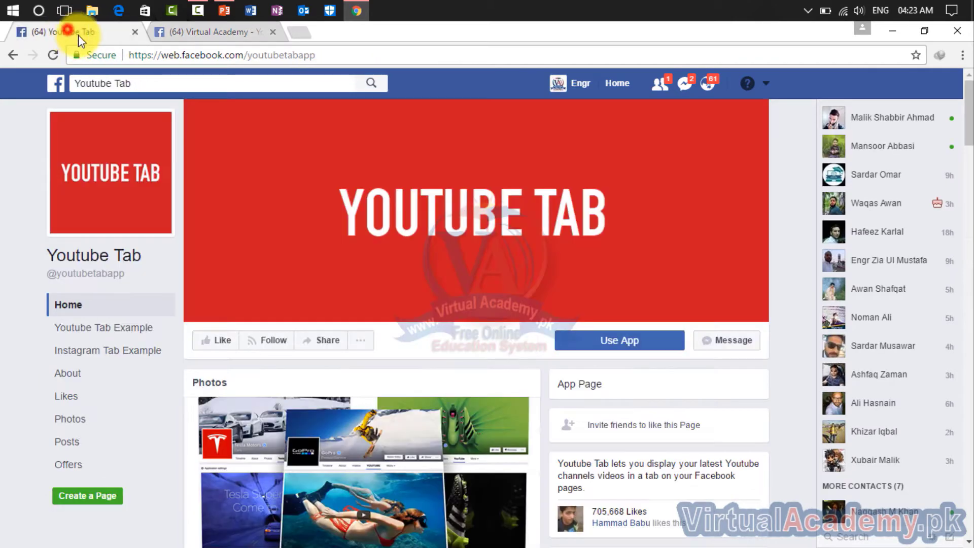
pyautogui.click(162, 55)
pyautogui.write('y')
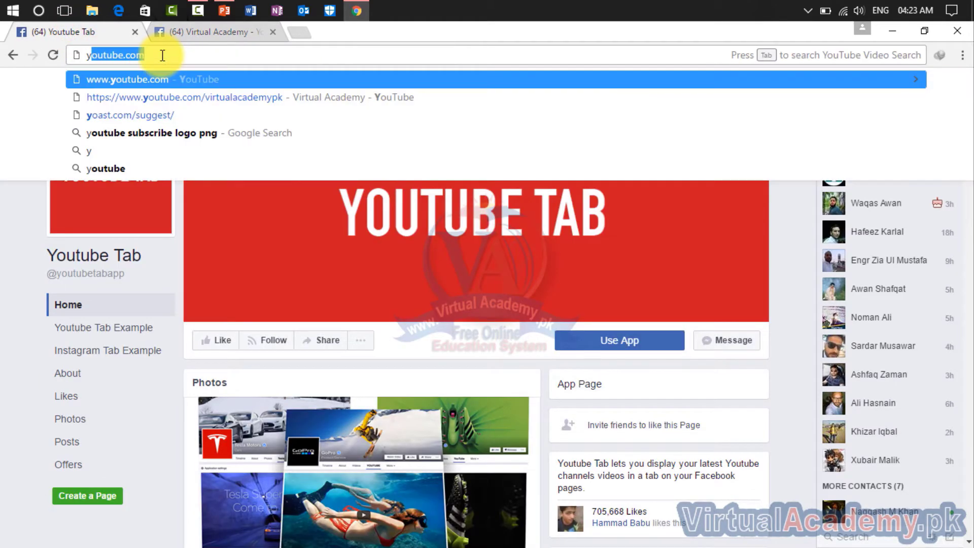
pyautogui.press('Down')
pyautogui.press('Return')
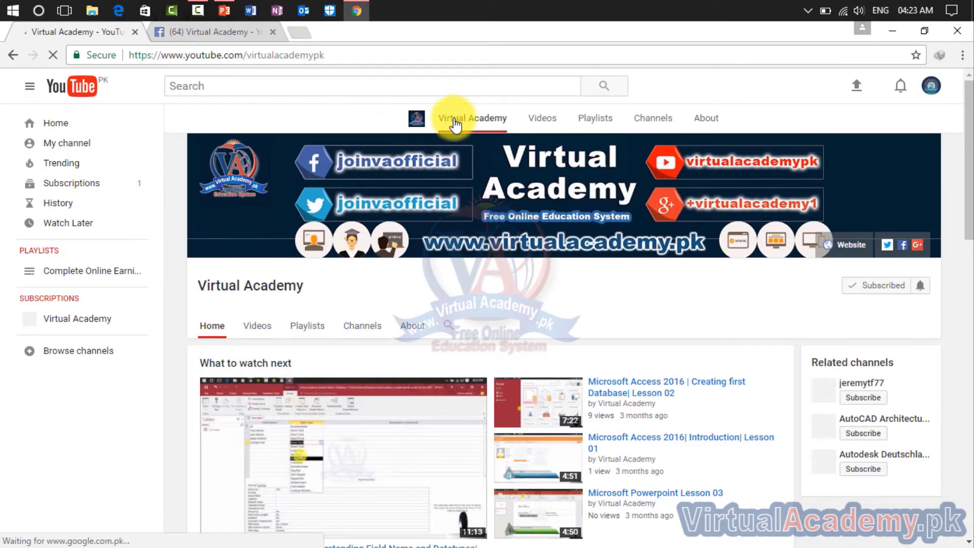
pyautogui.moveTo(363, 57); pyautogui.dragTo(144, 54)
pyautogui.rightClick(150, 57)
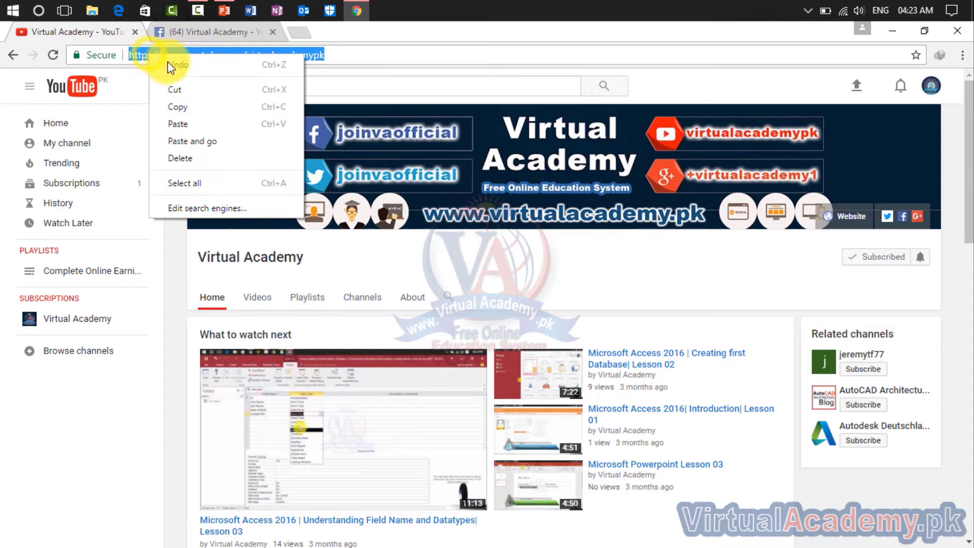
pyautogui.click(185, 104)
pyautogui.hotkey('ctrl', 'Tab')
pyautogui.rightClick(360, 265)
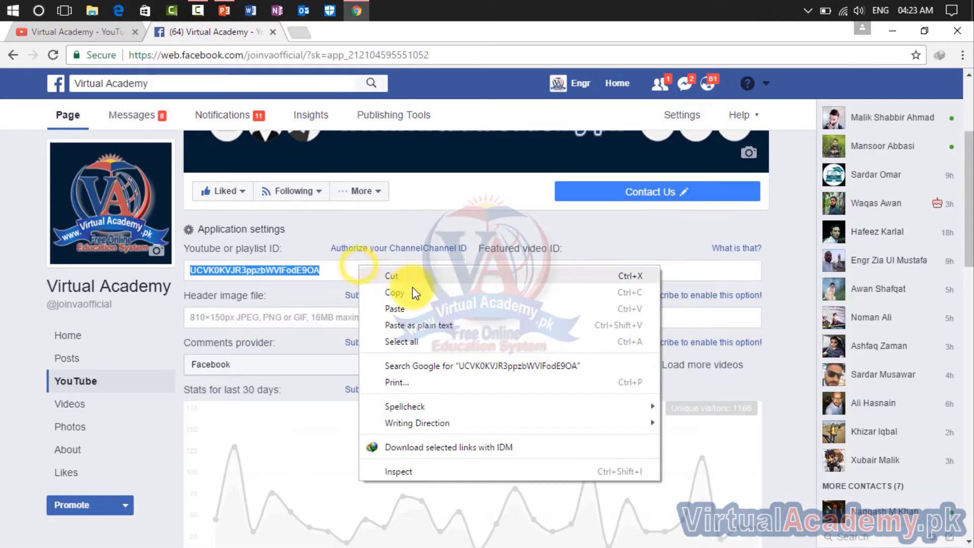
pyautogui.click(421, 307)
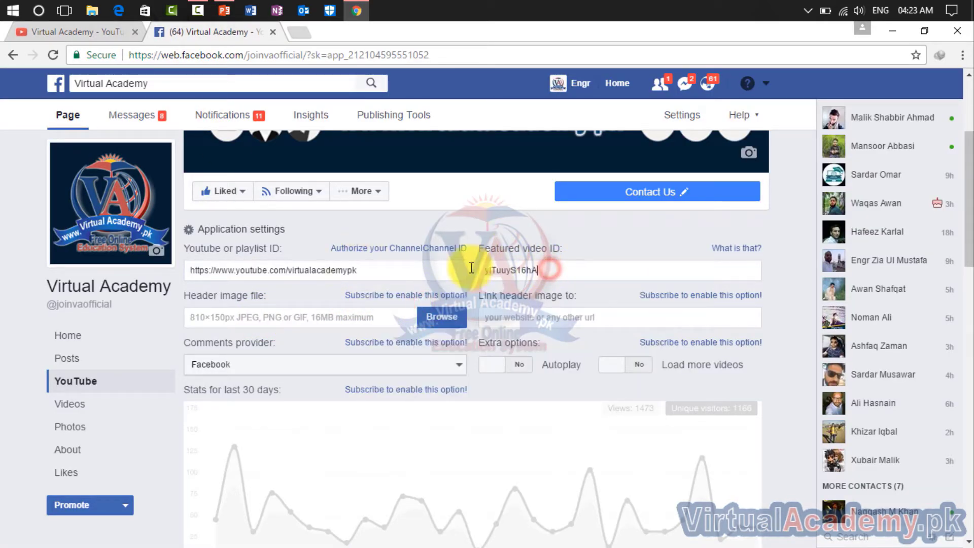
pyautogui.scroll(2, 528, 279)
pyautogui.scroll(-5, 539, 286)
pyautogui.scroll(-3, 467, 419)
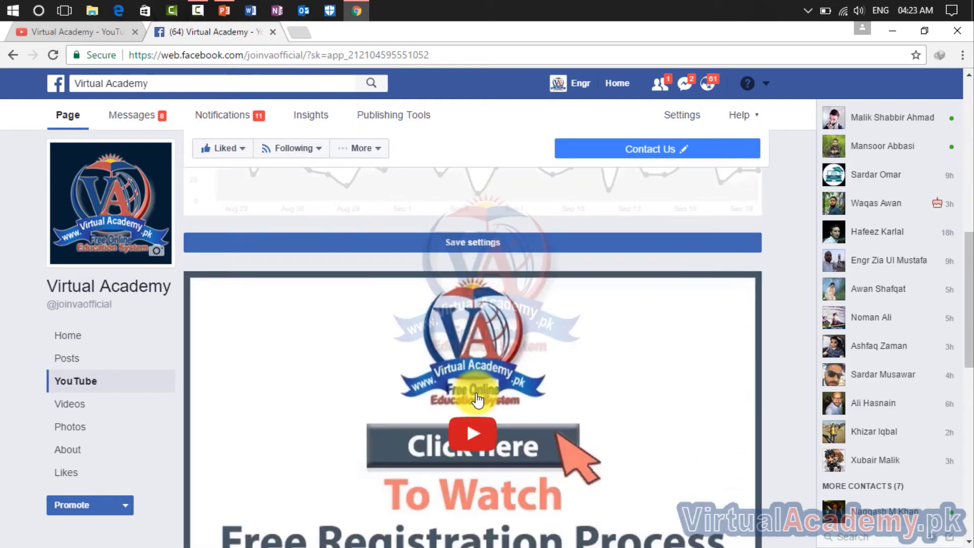
pyautogui.scroll(7, 483, 409)
pyautogui.scroll(-10, 486, 391)
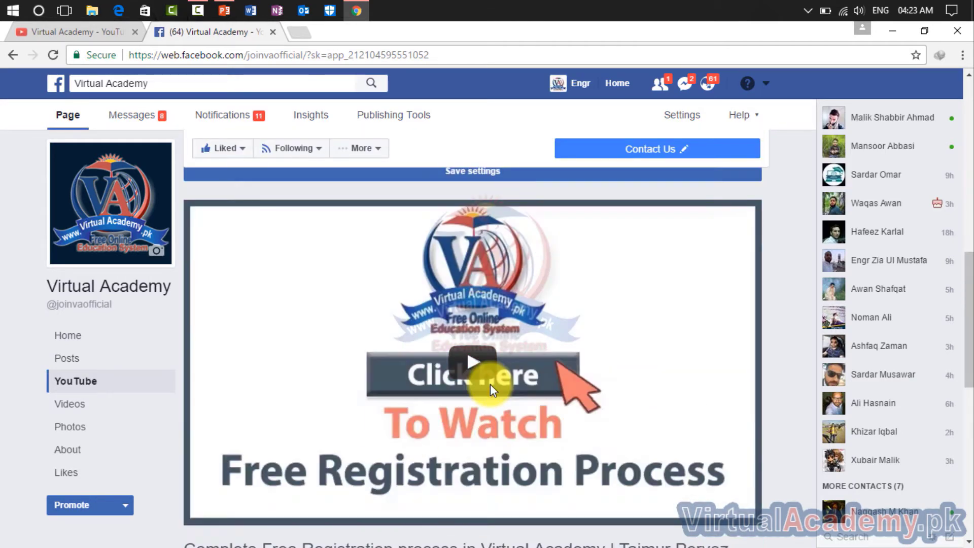
pyautogui.scroll(10, 451, 338)
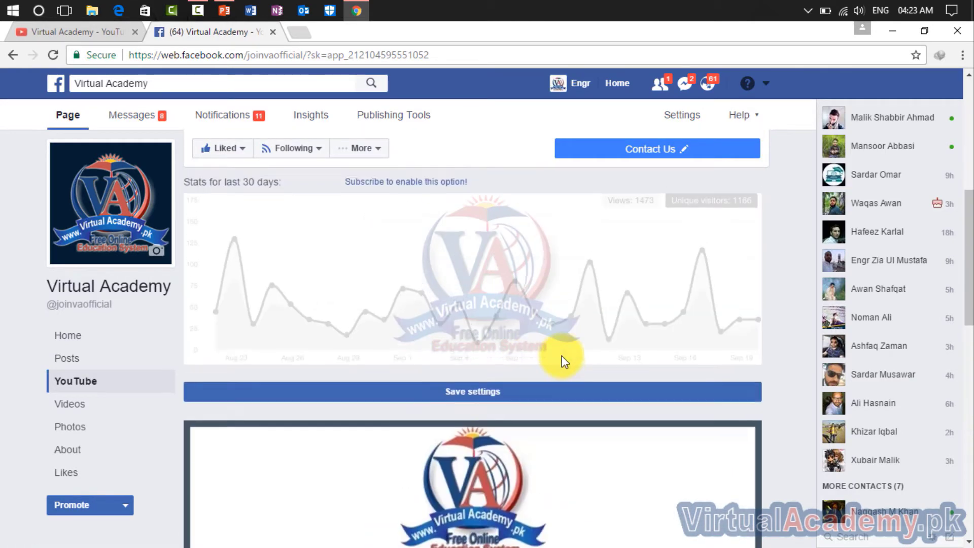
# Step: Return to the YouTube channel and open the popular upload "AutoCAD Architecture 2017 | Introduction to AutoCAD | Lesson 01"
pyautogui.click(88, 36)
pyautogui.scroll(-5, 466, 399)
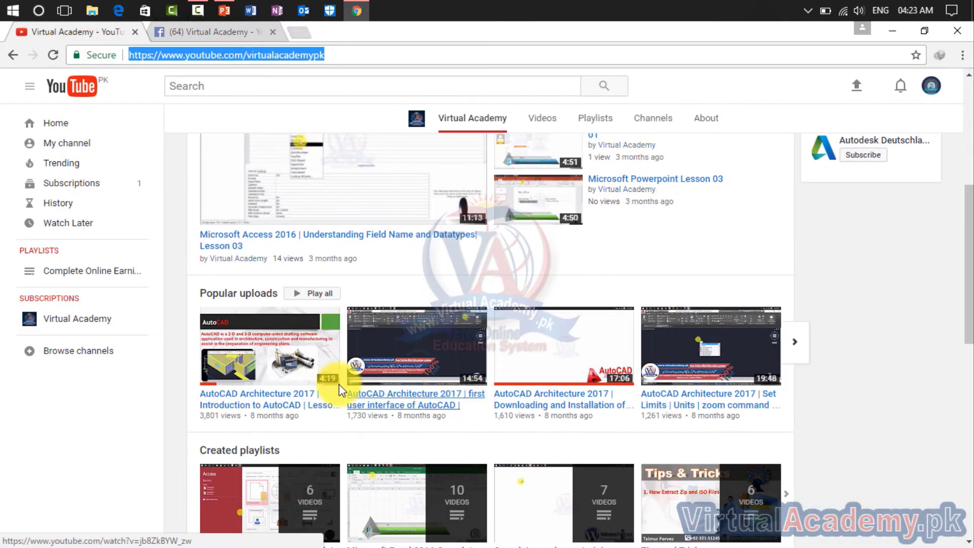
pyautogui.click(272, 348)
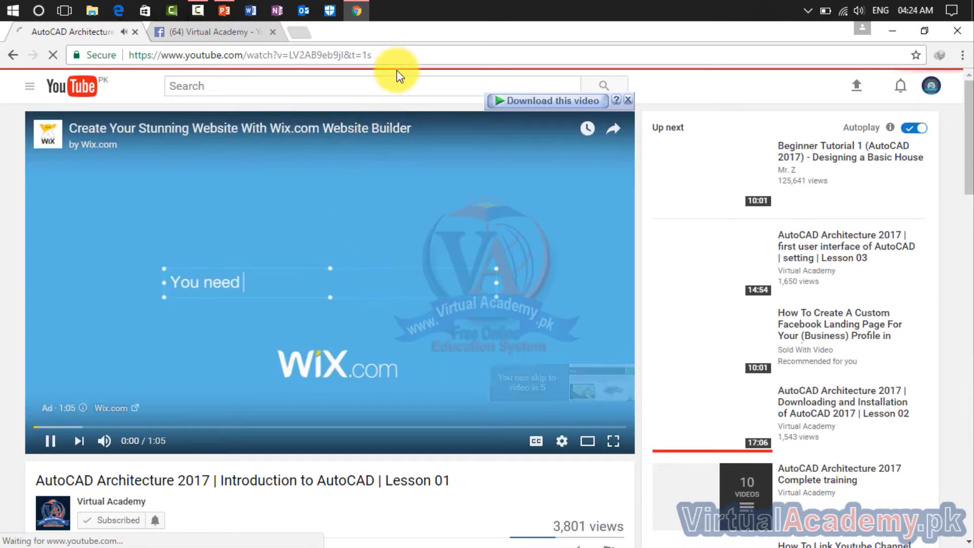
# Step: Copy the AutoCAD video's address and paste it as the Featured video ID in the YouTube tab's application settings
pyautogui.moveTo(394, 56); pyautogui.dragTo(78, 55)
pyautogui.rightClick(169, 57)
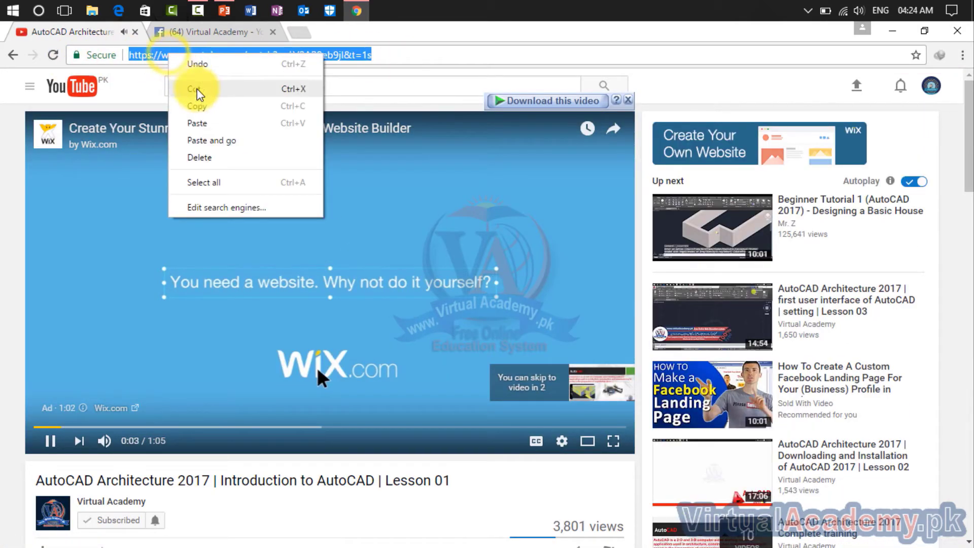
pyautogui.click(199, 105)
pyautogui.hotkey('ctrl', 'Tab')
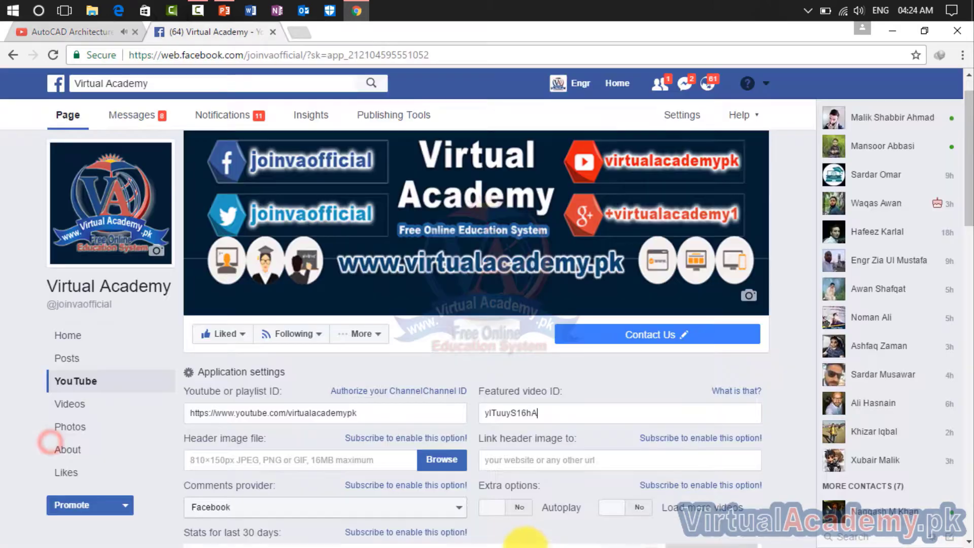
pyautogui.doubleClick(565, 411)
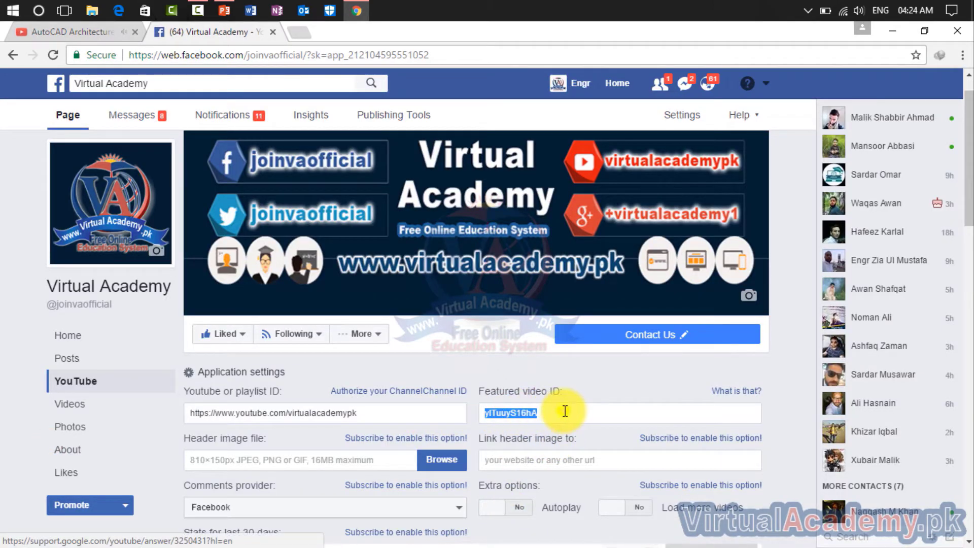
pyautogui.hotkey('ctrl', 'v')
# Step: Choose Facebook as the comments provider and set both Autoplay and Load more videos to Yes
pyautogui.scroll(-4, 565, 411)
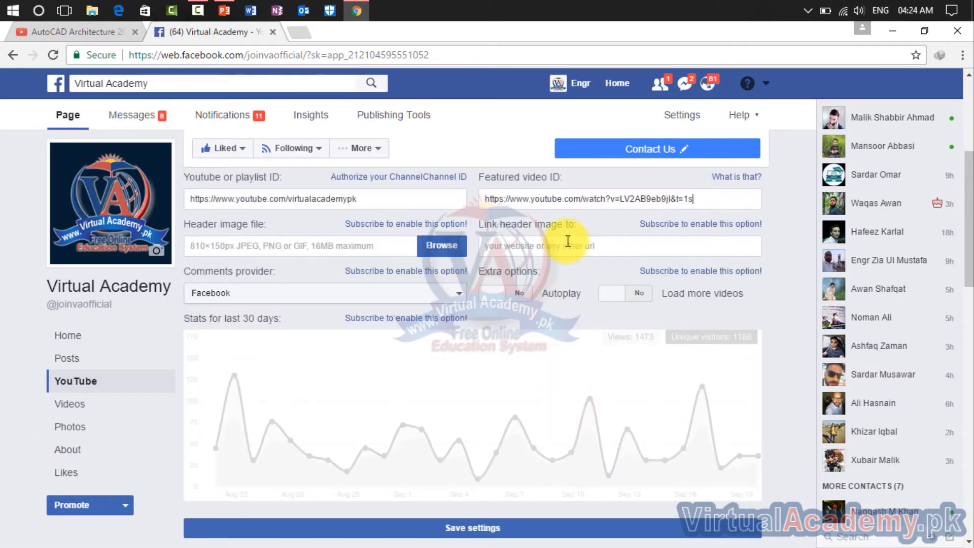
pyautogui.click(440, 293)
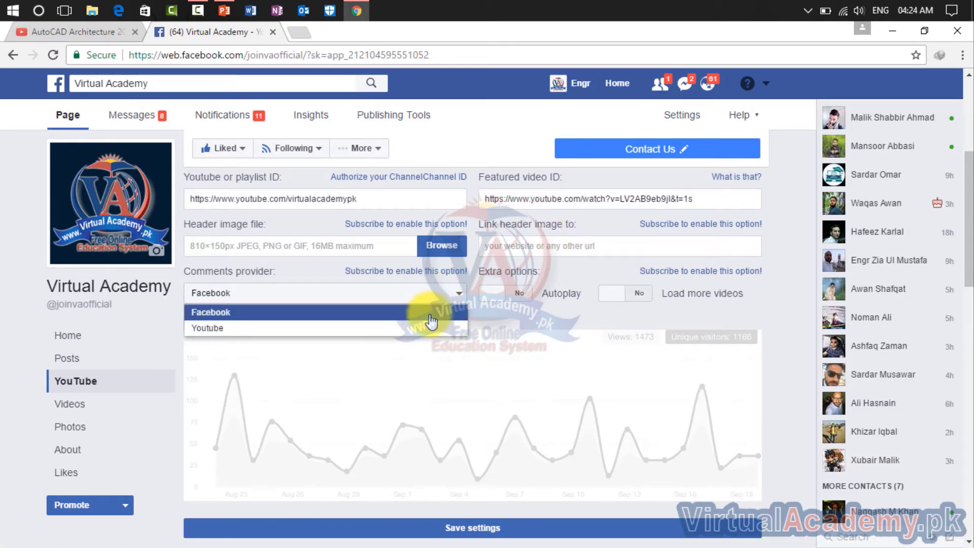
pyautogui.click(429, 313)
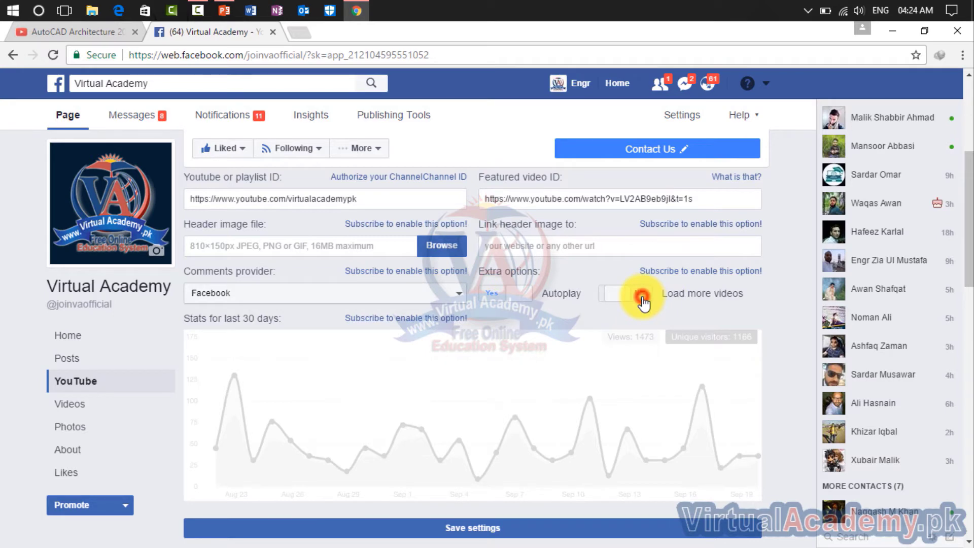
pyautogui.moveTo(625, 308); pyautogui.dragTo(631, 345)
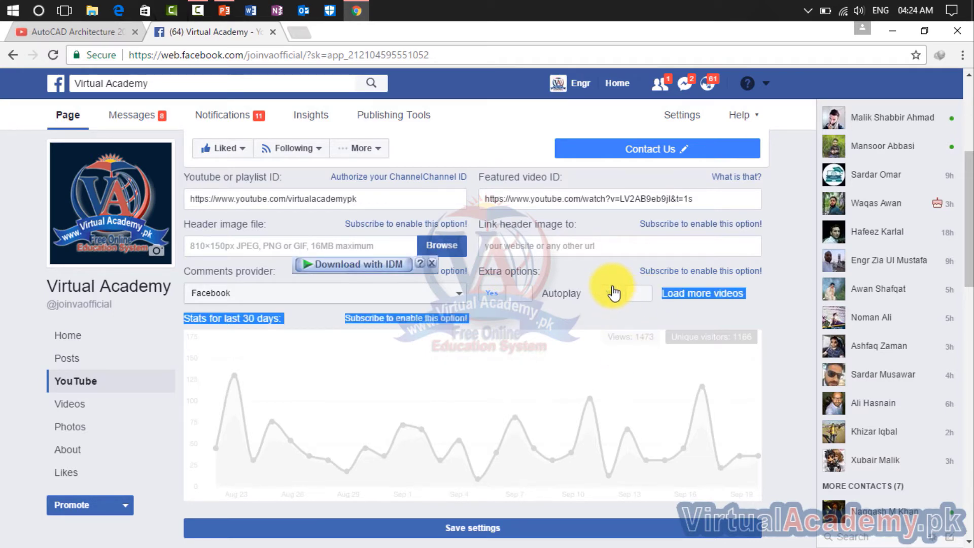
pyautogui.click(708, 312)
pyautogui.scroll(-12, 707, 312)
pyautogui.scroll(16, 708, 312)
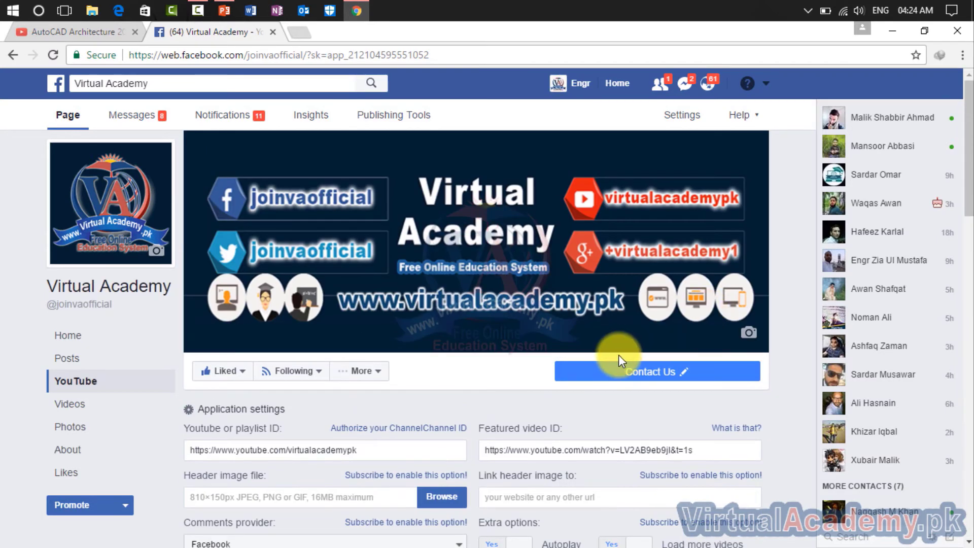
# Step: Authorize the YouTube channel for the tab with the Virtual Academy Google account, allowing Facebook Apps to view the YouTube account
pyautogui.scroll(-6, 535, 337)
pyautogui.click(484, 350)
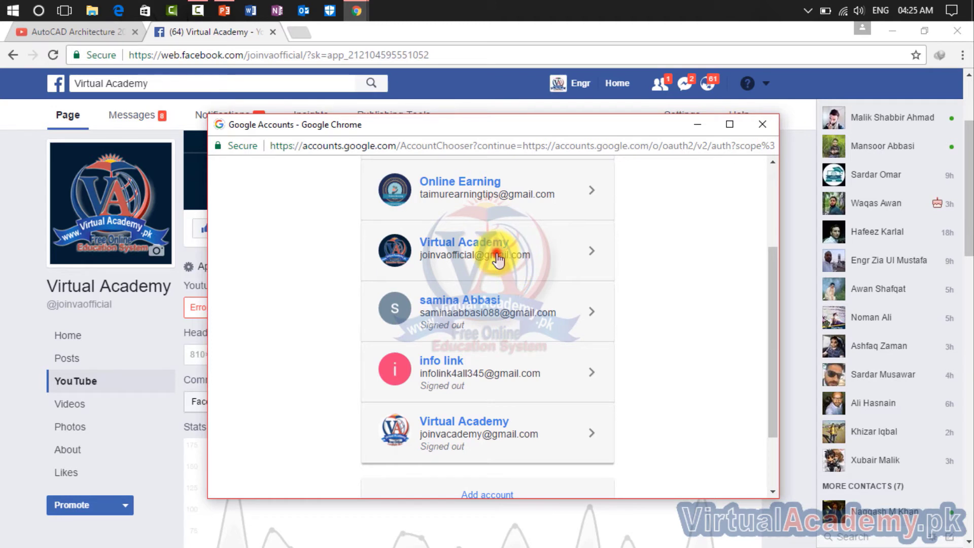
pyautogui.click(495, 254)
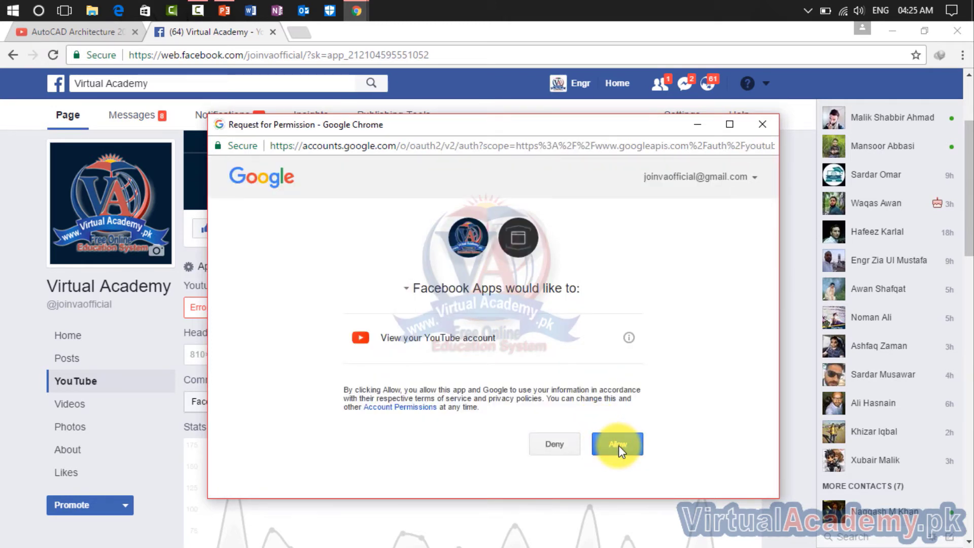
pyautogui.click(620, 448)
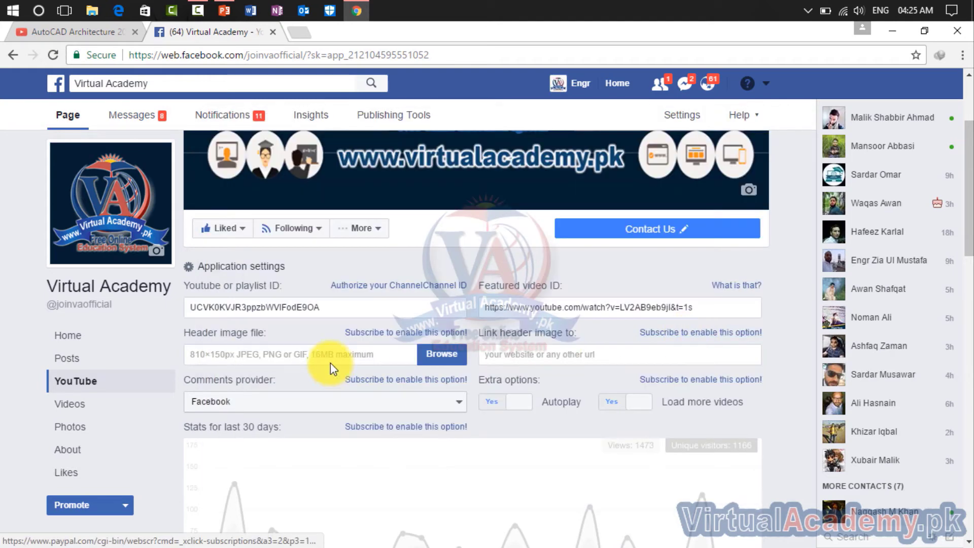
# Step: Save the YouTube tab's application settings and look over the featured video and the channel's video grid
pyautogui.scroll(-5, 457, 390)
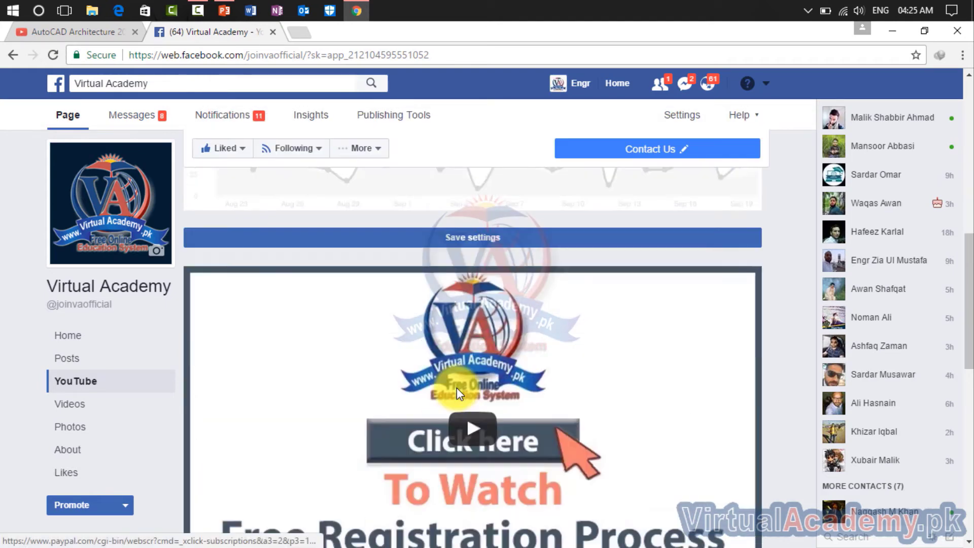
pyautogui.scroll(1, 497, 366)
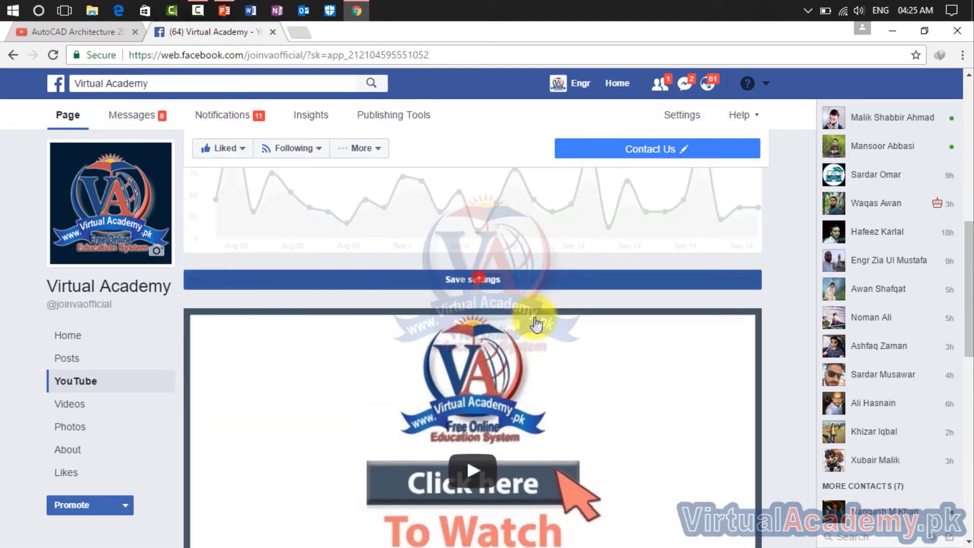
pyautogui.scroll(-3, 574, 364)
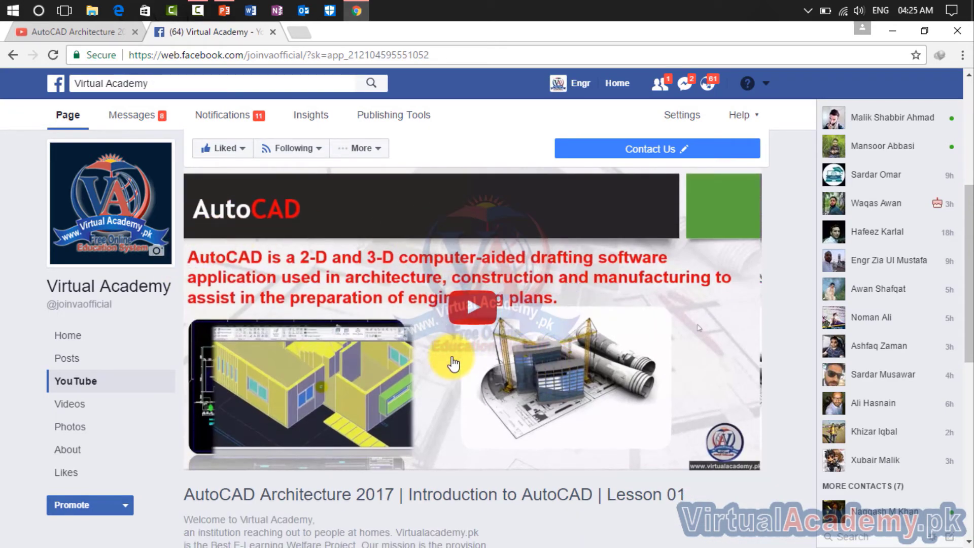
pyautogui.scroll(-10, 454, 365)
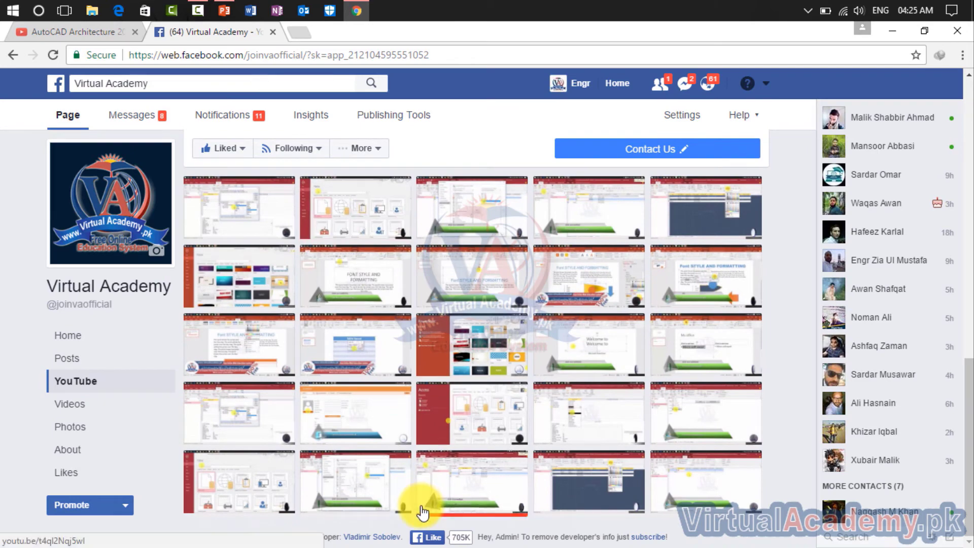
pyautogui.scroll(10, 422, 507)
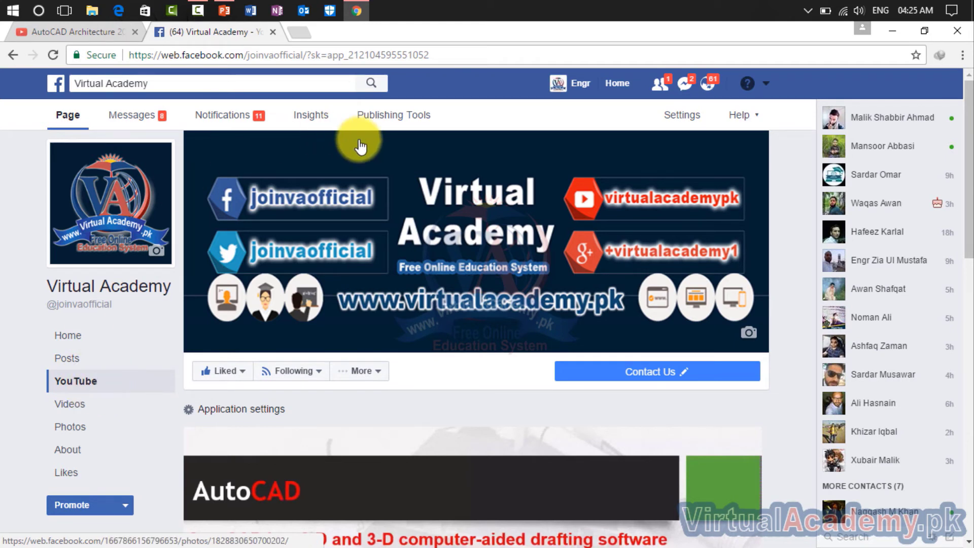
# Step: In the page's Edit Page settings, move the Videos tab directly below Home, ahead of Posts and YouTube
pyautogui.click(677, 125)
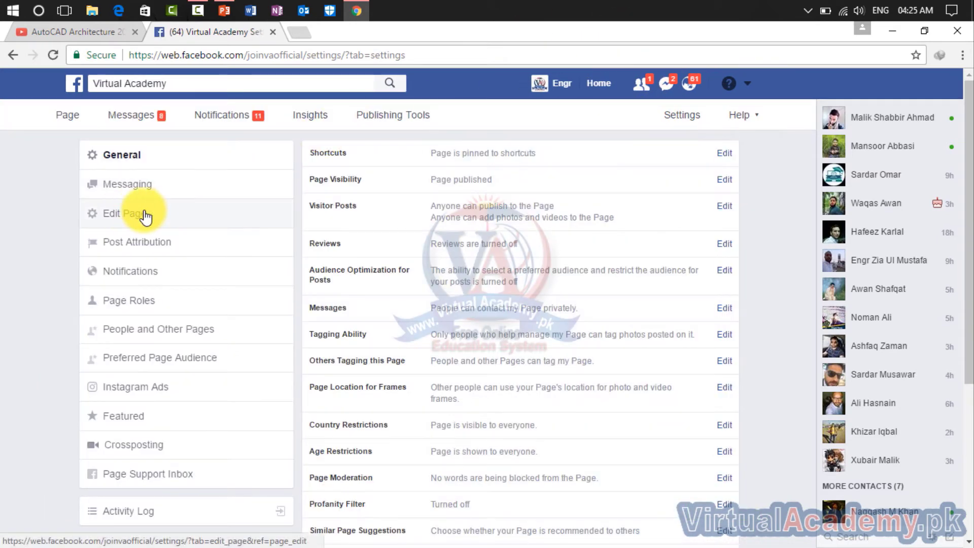
pyautogui.click(155, 217)
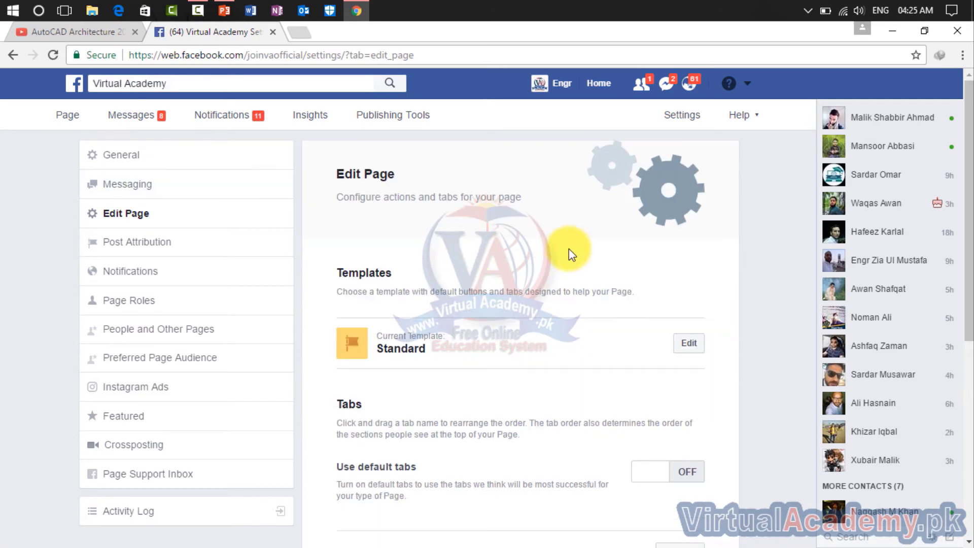
pyautogui.scroll(-5, 572, 269)
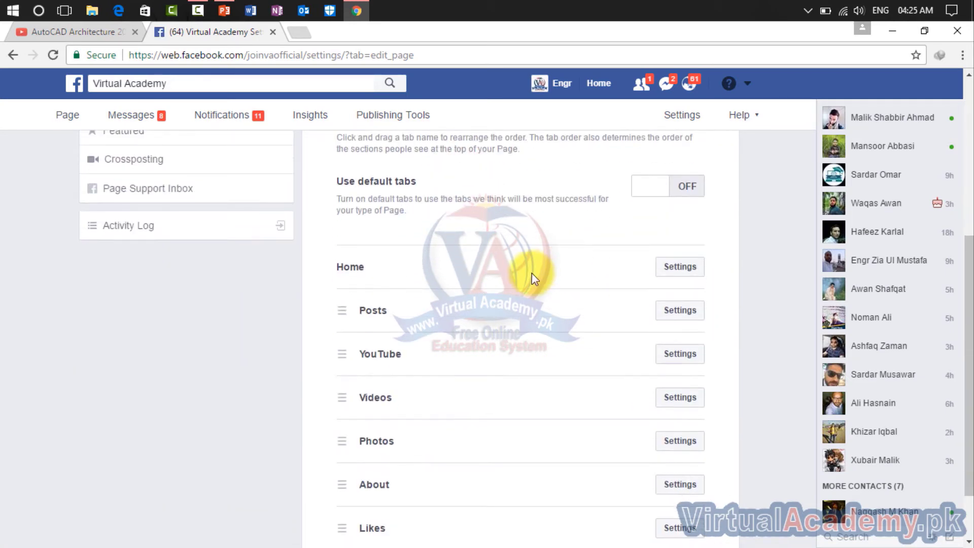
pyautogui.moveTo(429, 363); pyautogui.dragTo(457, 393)
pyautogui.moveTo(431, 377); pyautogui.dragTo(435, 298)
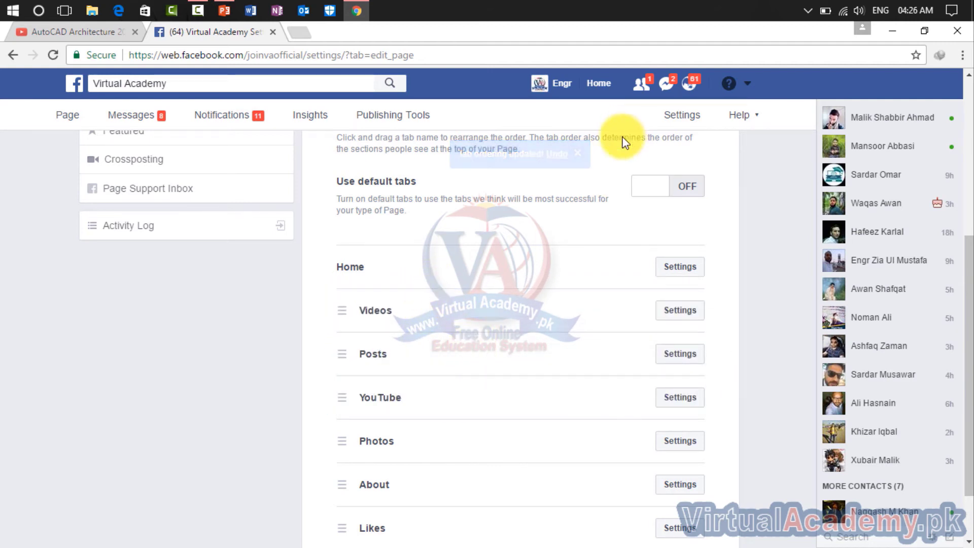
# Step: Review the tab list, return to the Virtual Academy page and reload it to check the tab order
pyautogui.scroll(5, 514, 322)
pyautogui.scroll(-7, 512, 327)
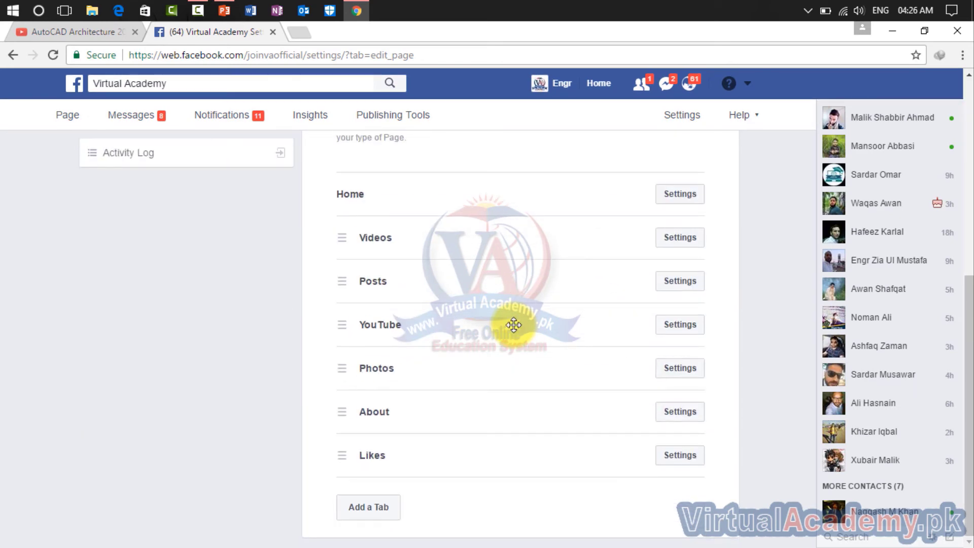
pyautogui.scroll(6, 437, 472)
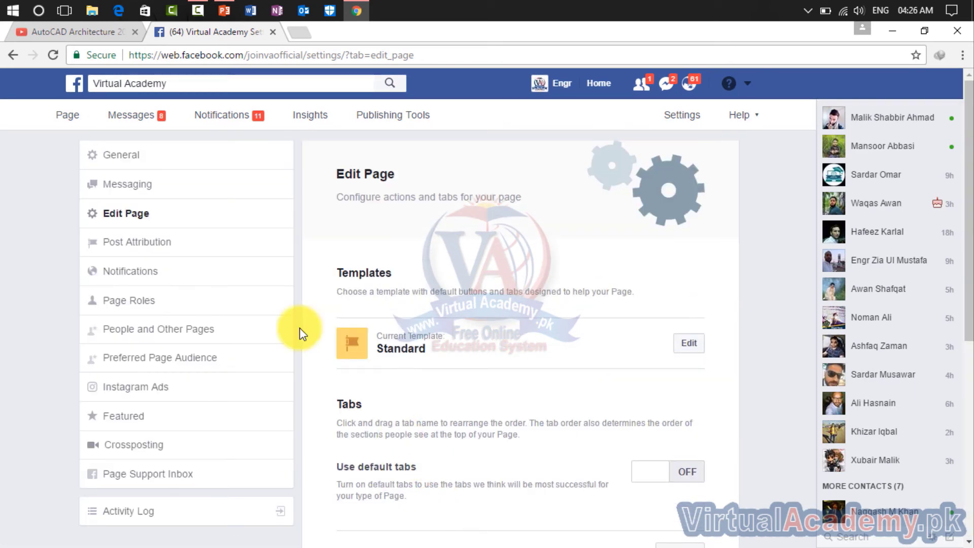
pyautogui.click(73, 116)
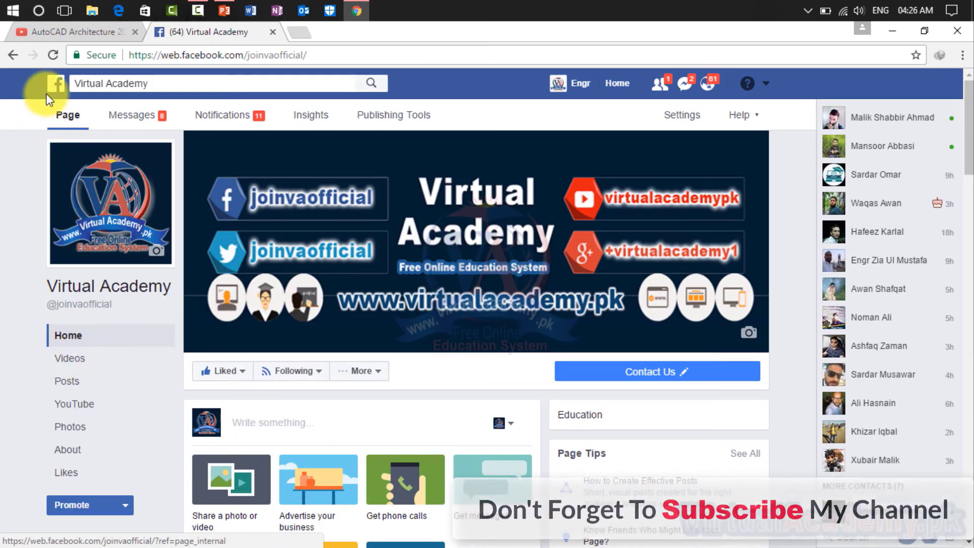
pyautogui.click(53, 56)
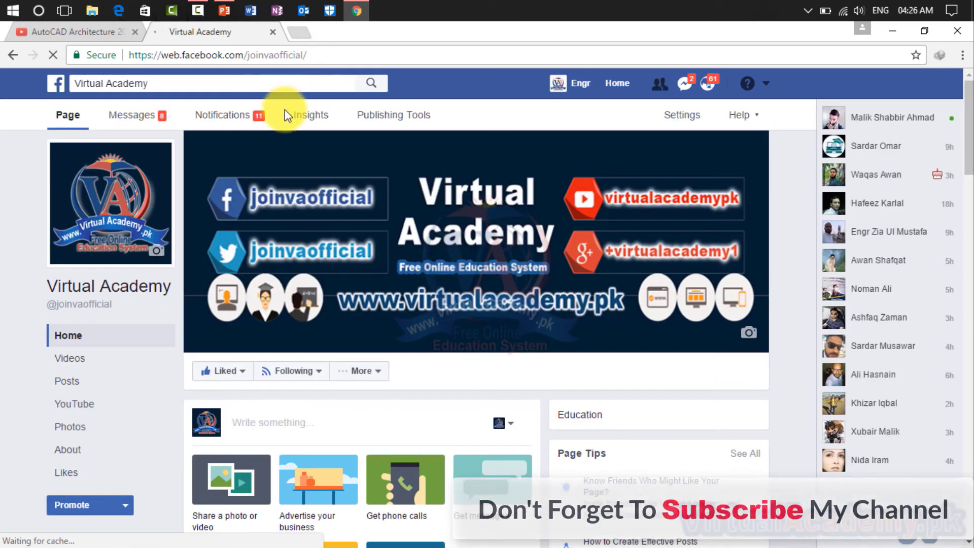
# Step: Move the YouTube tab above Posts in the Edit Page settings, and return to the page to check the order
pyautogui.click(702, 120)
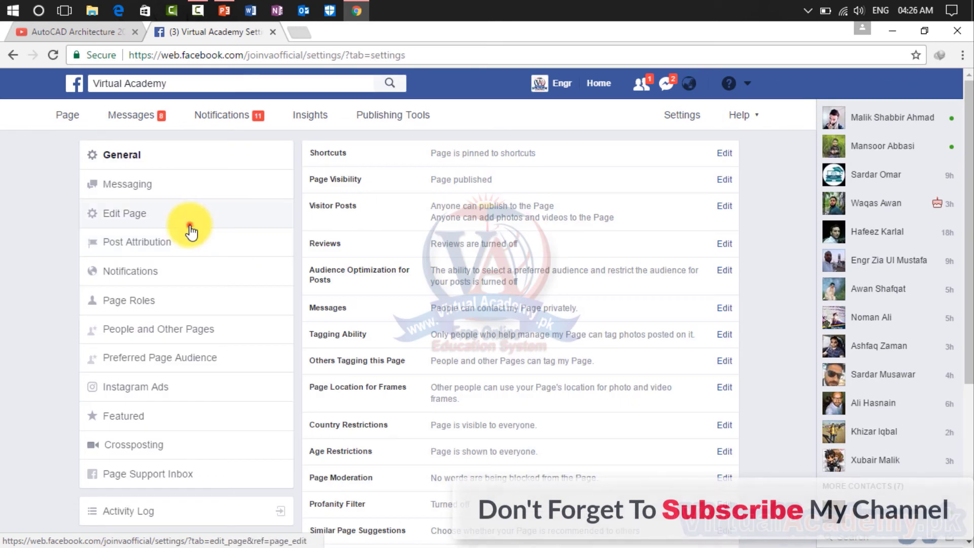
pyautogui.click(189, 224)
pyautogui.scroll(-3, 574, 293)
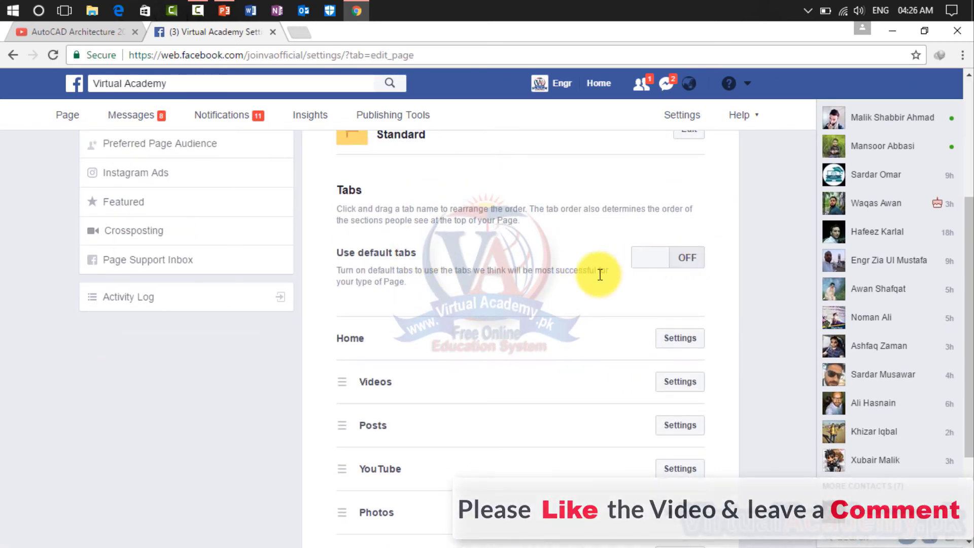
pyautogui.scroll(-2, 450, 398)
pyautogui.moveTo(443, 400); pyautogui.dragTo(443, 345)
pyautogui.scroll(-2, 443, 345)
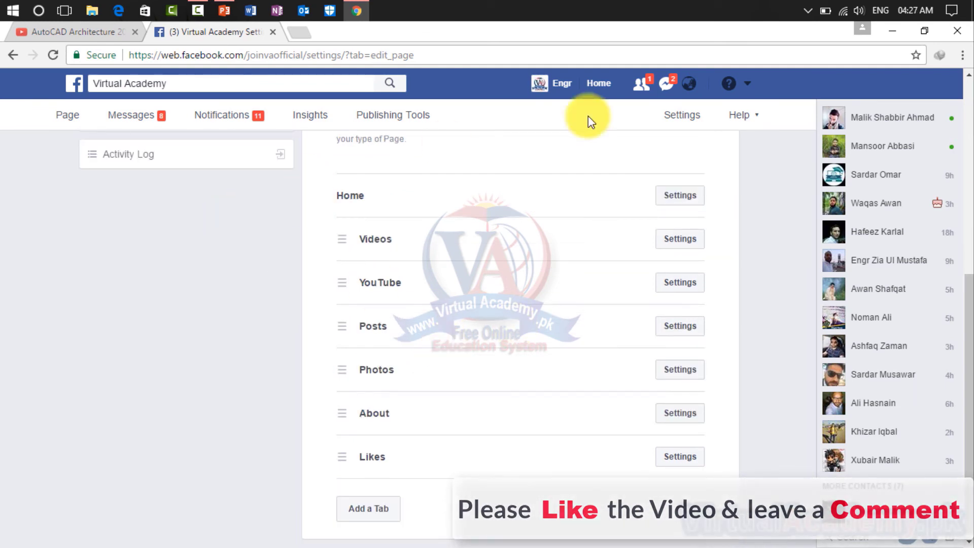
pyautogui.click(690, 127)
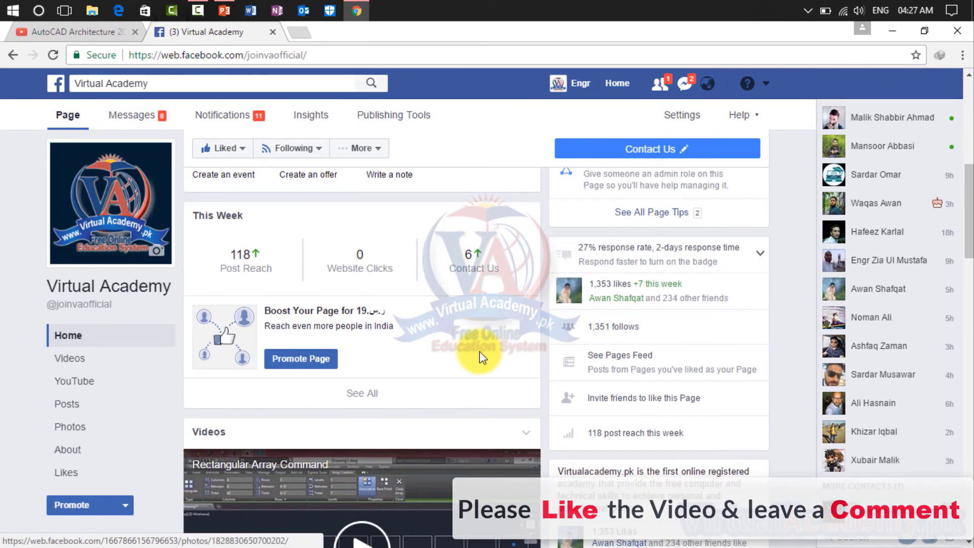
pyautogui.scroll(8, 480, 356)
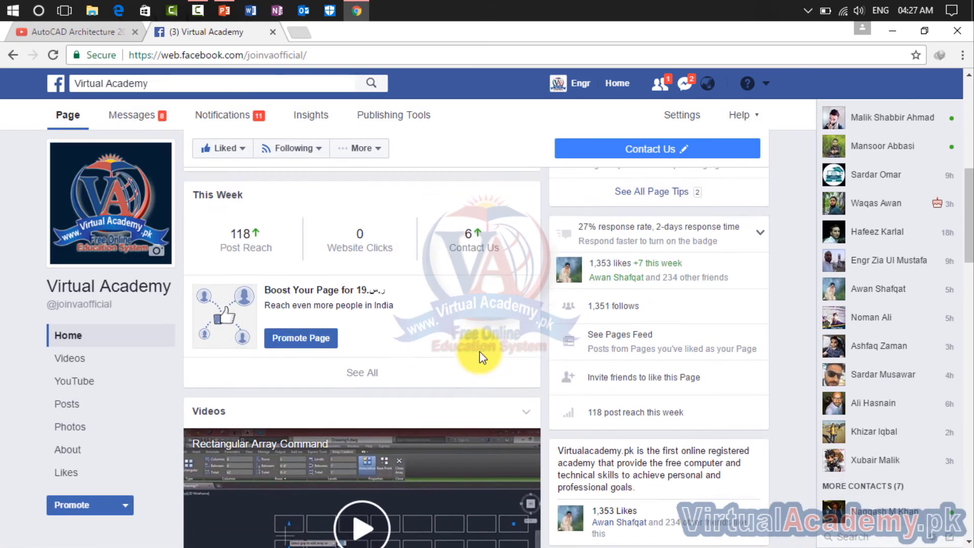